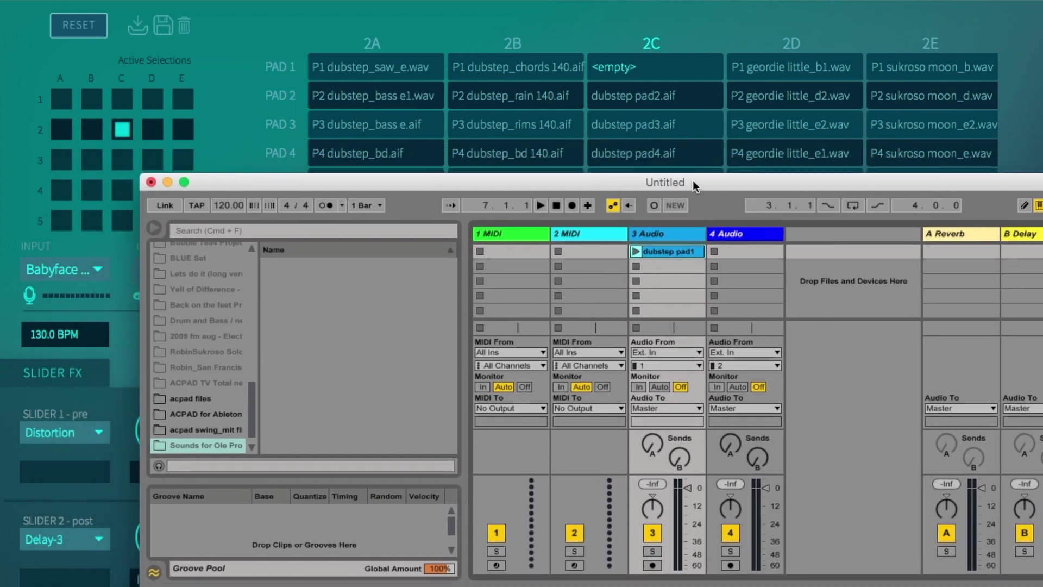
Drag Ableton's dubstep pad1 clip into the empty 2C PAD 1 cell of the ACPAD pad grid
drag(666, 251, 628, 68)
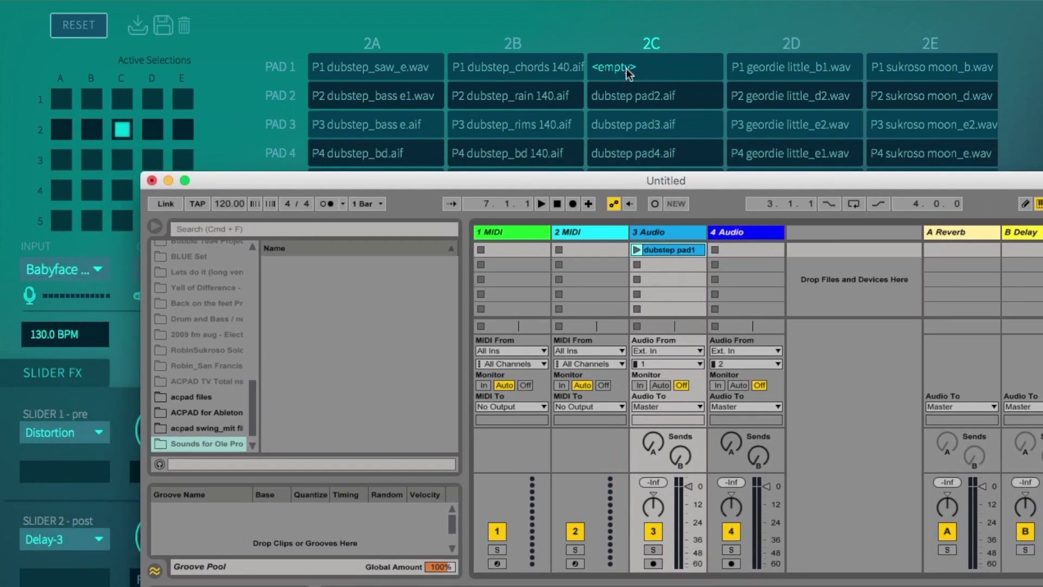
click(625, 73)
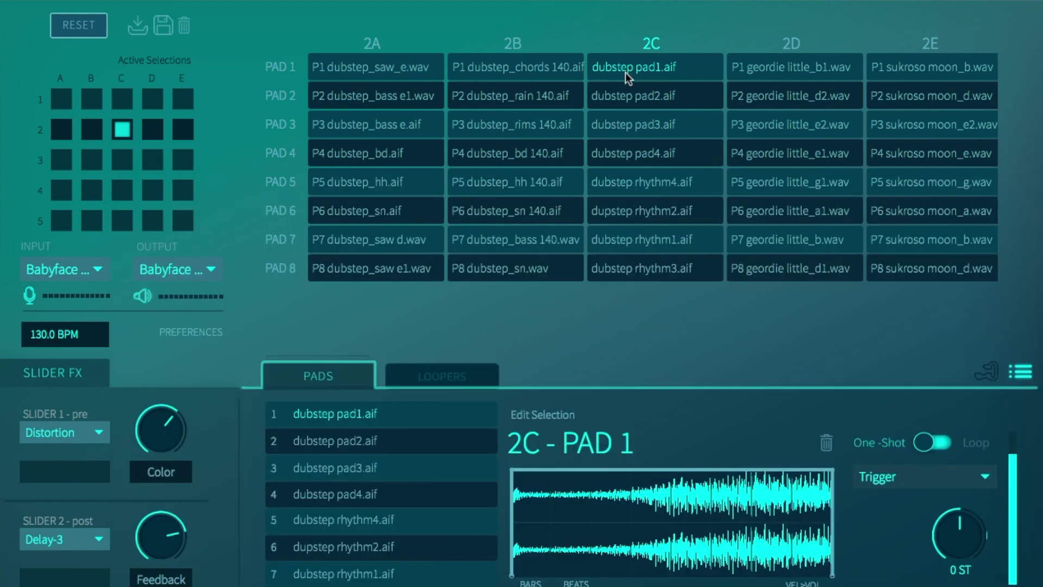
Load dubstep pad1.aif from the Finder Samples folder onto the 2C PAD 1 cell
click(625, 73)
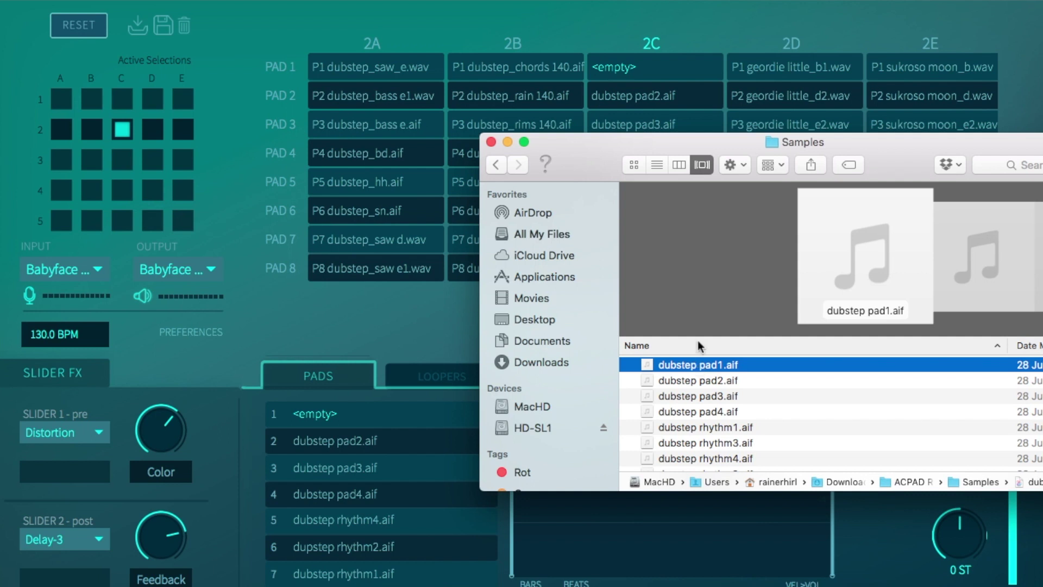
drag(670, 138, 628, 69)
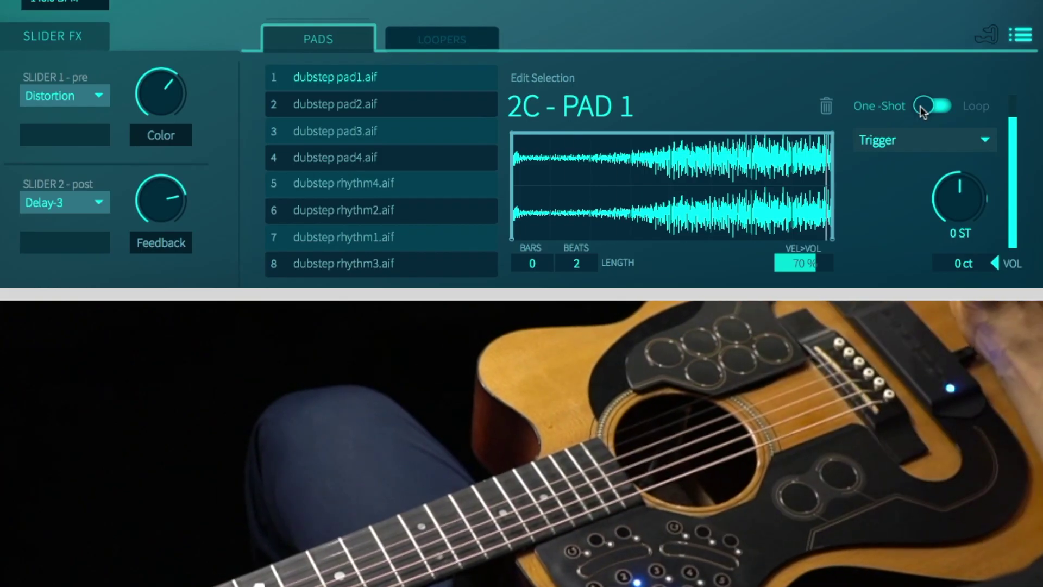
Switch 2C PAD 1's playback from One-Shot to Loop
click(921, 107)
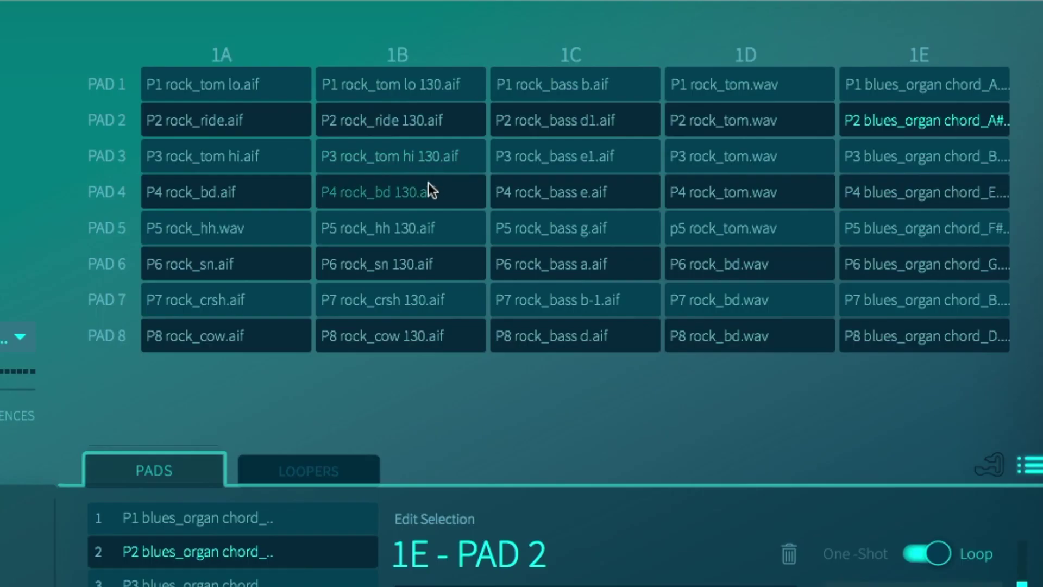
Open 1B PAD 4 (rock_bd 130) and toggle its playback mode, ending on Loop
click(405, 193)
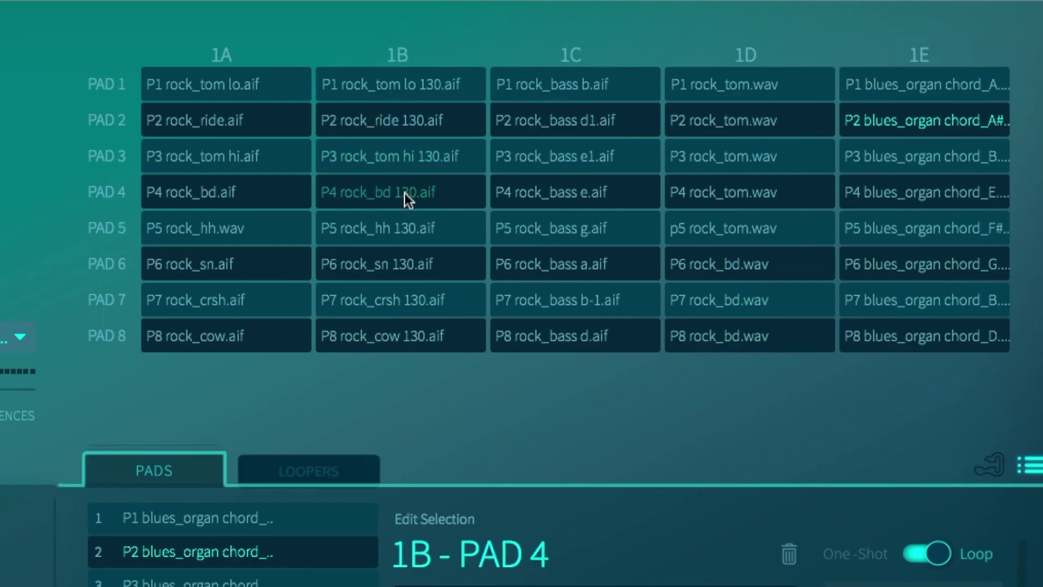
click(936, 553)
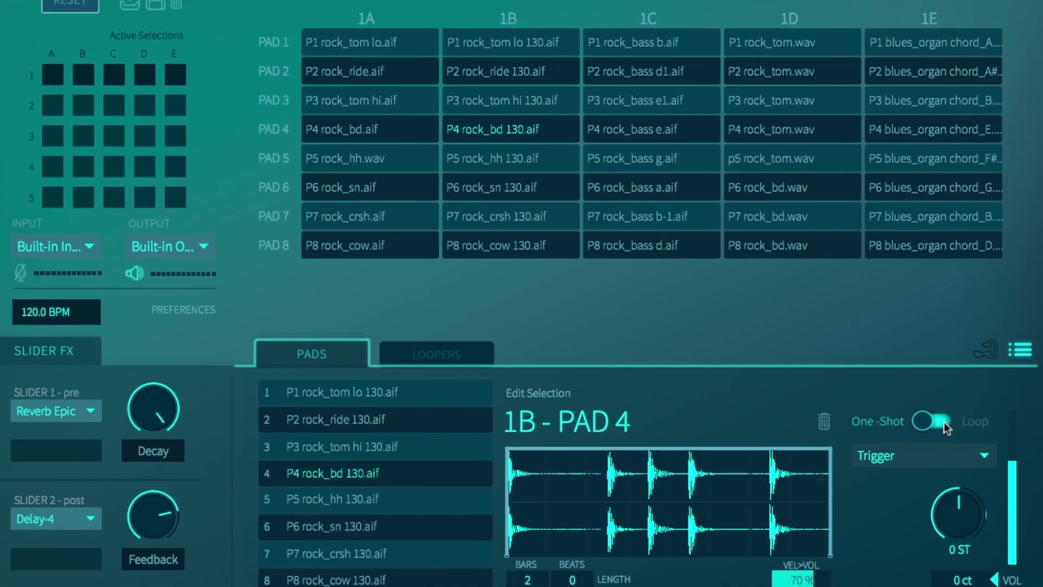
click(943, 464)
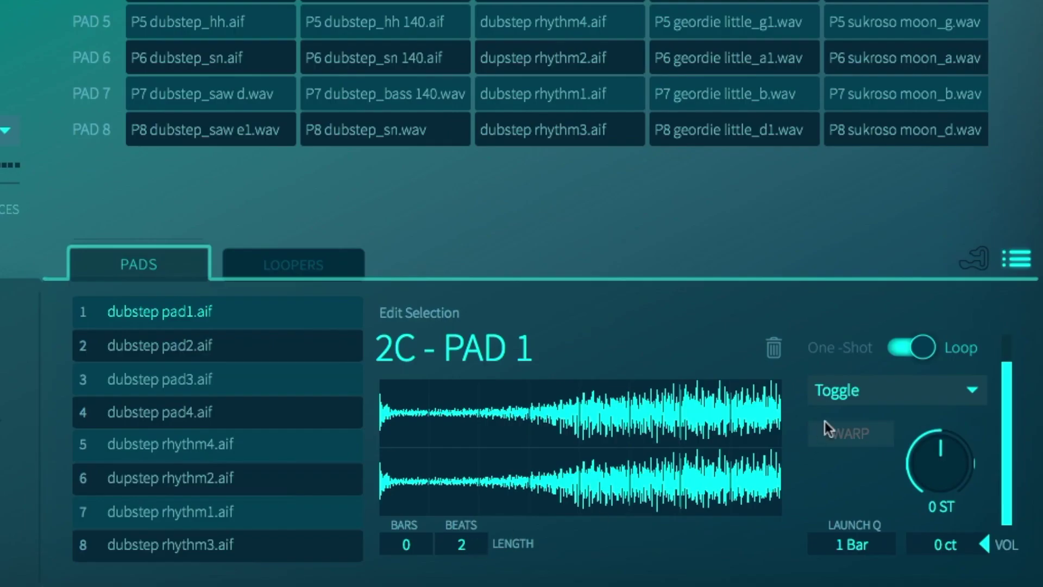
Set 2C PAD 1 to One-Shot with a loop length of 2 beats
click(904, 346)
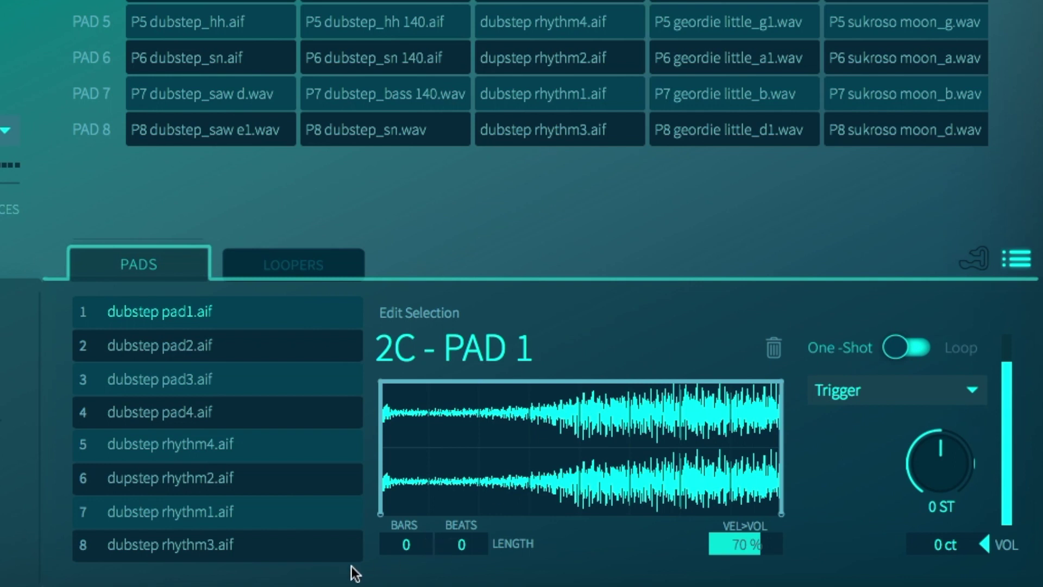
click(456, 545)
text(2)
key(Return)
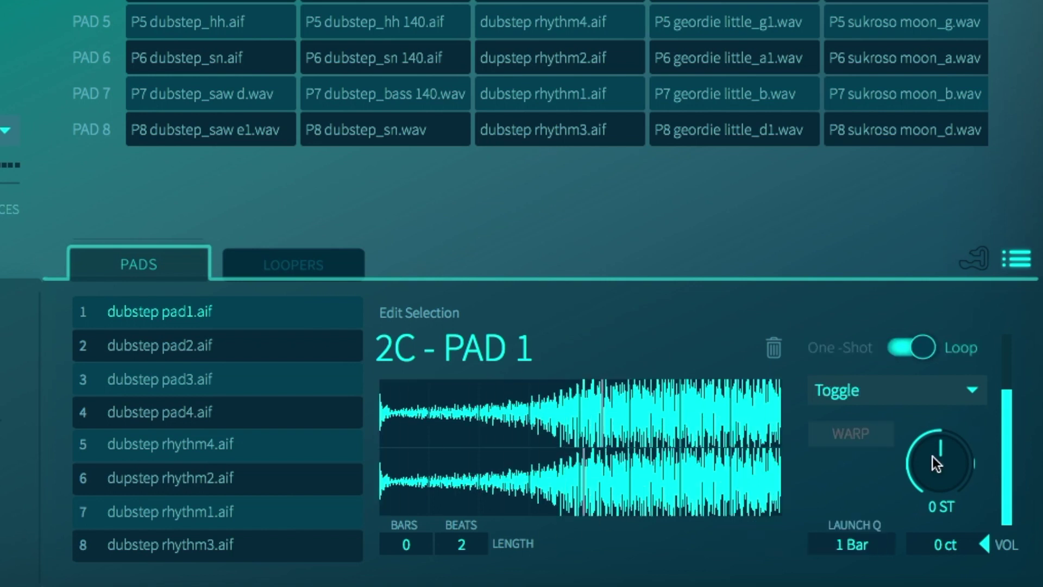
Tune the sample up by 1 semitone and 20 cents
drag(936, 462, 937, 454)
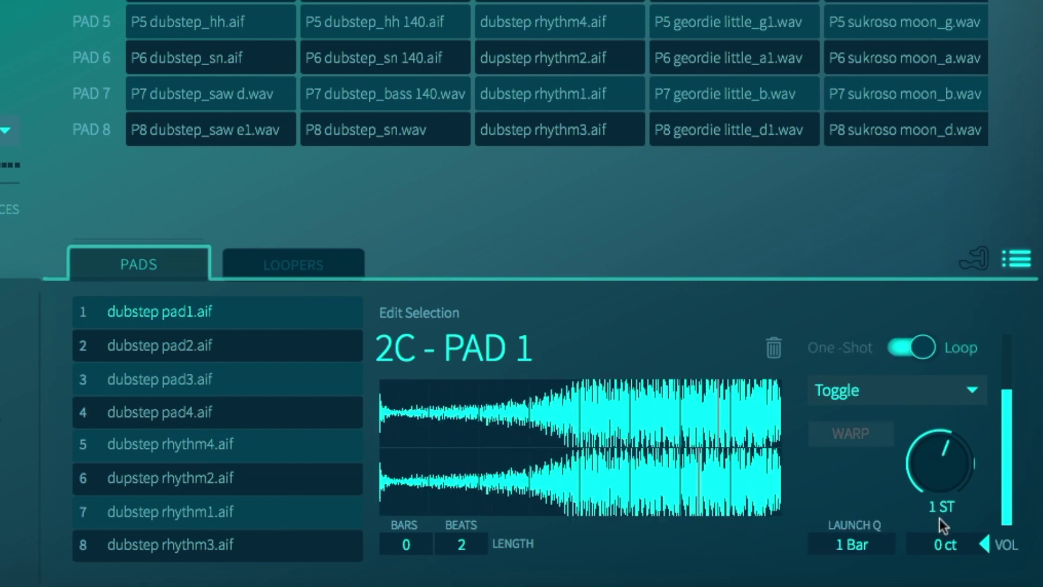
drag(943, 541, 943, 530)
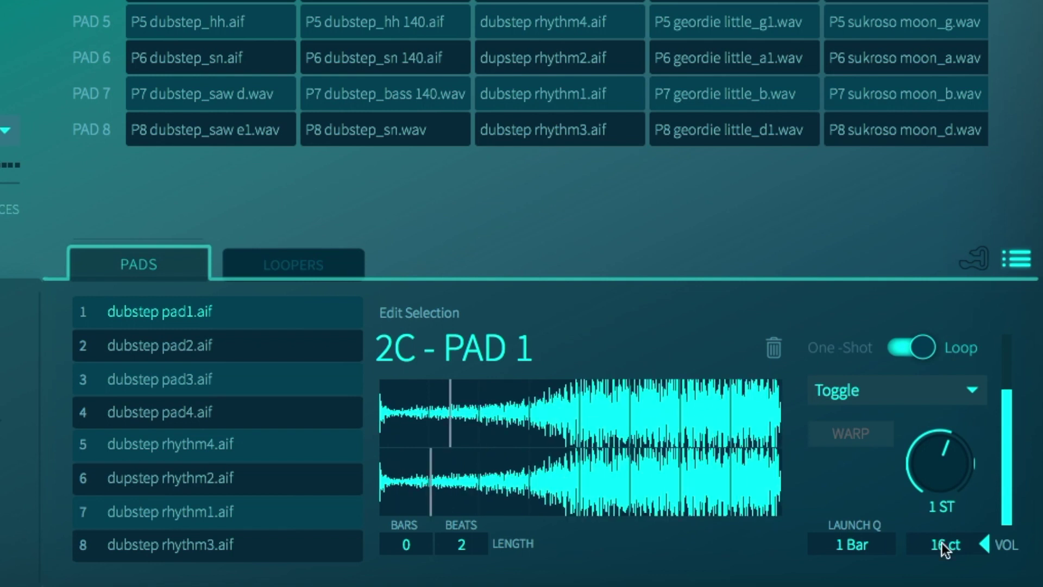
scroll(941, 543, up, 1)
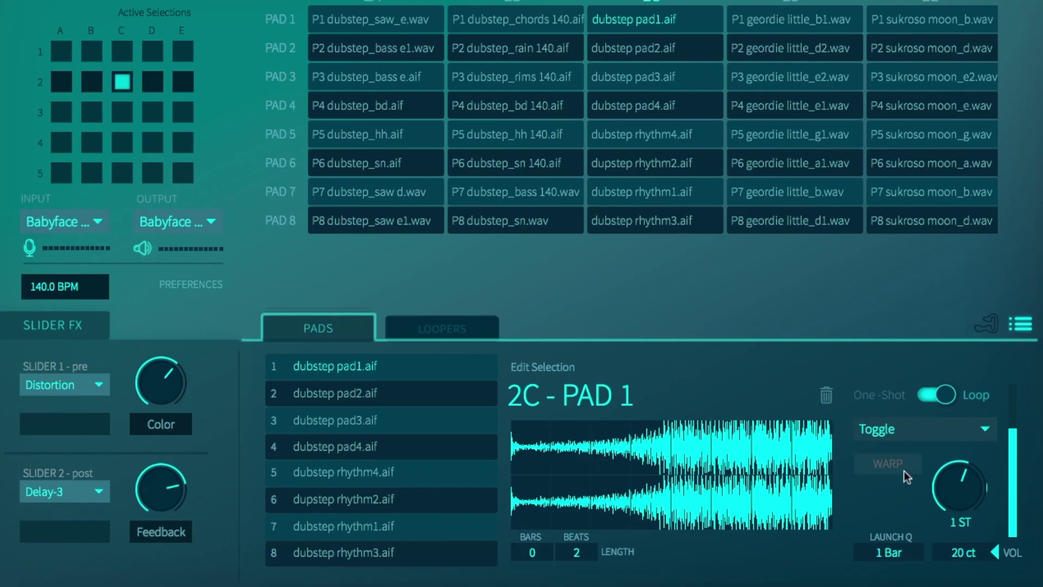
Toggle WARP on and back off, leaving 2C PAD 1 at 0 ST and 0 ct
click(894, 463)
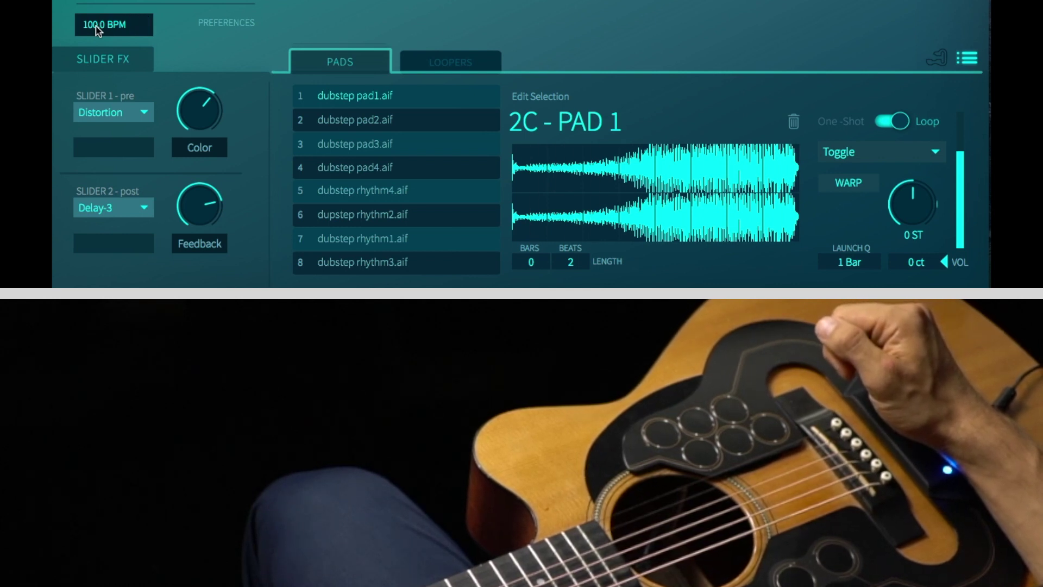
click(852, 185)
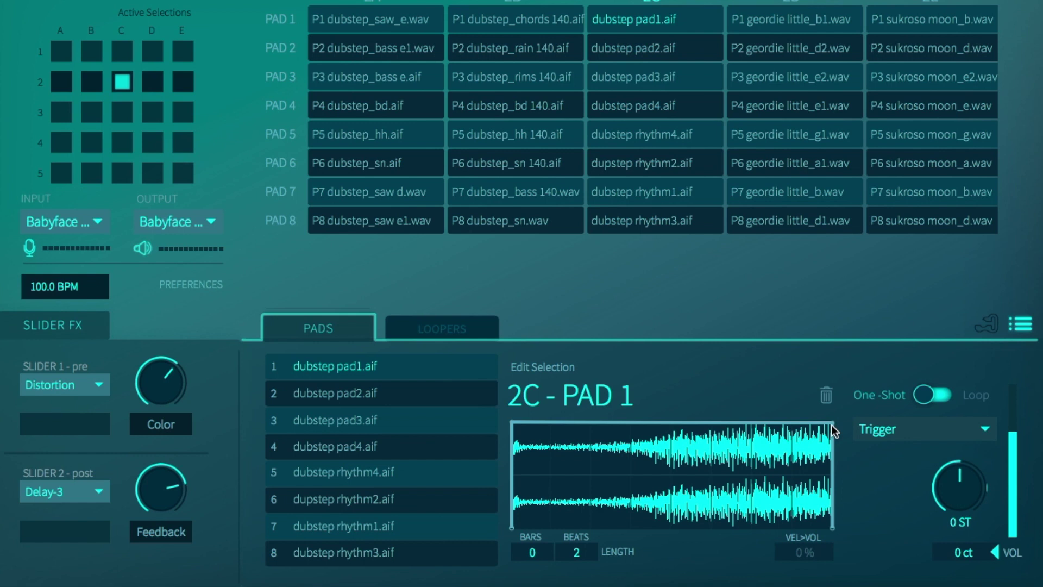
Shape the volume envelope into a curved fade-out ending well before the sample's end
drag(827, 425, 832, 526)
drag(782, 456, 672, 449)
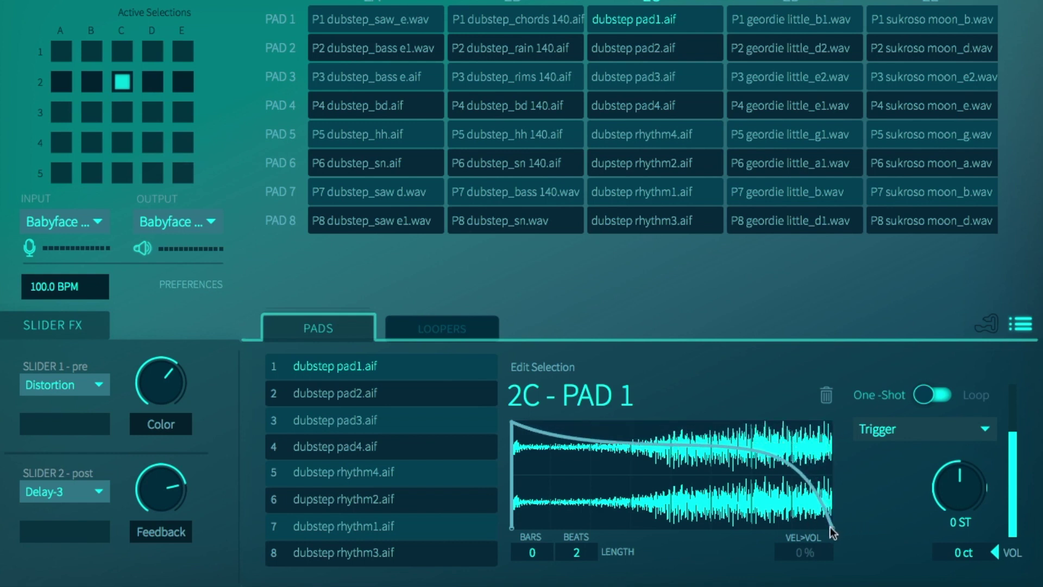
drag(830, 526, 715, 541)
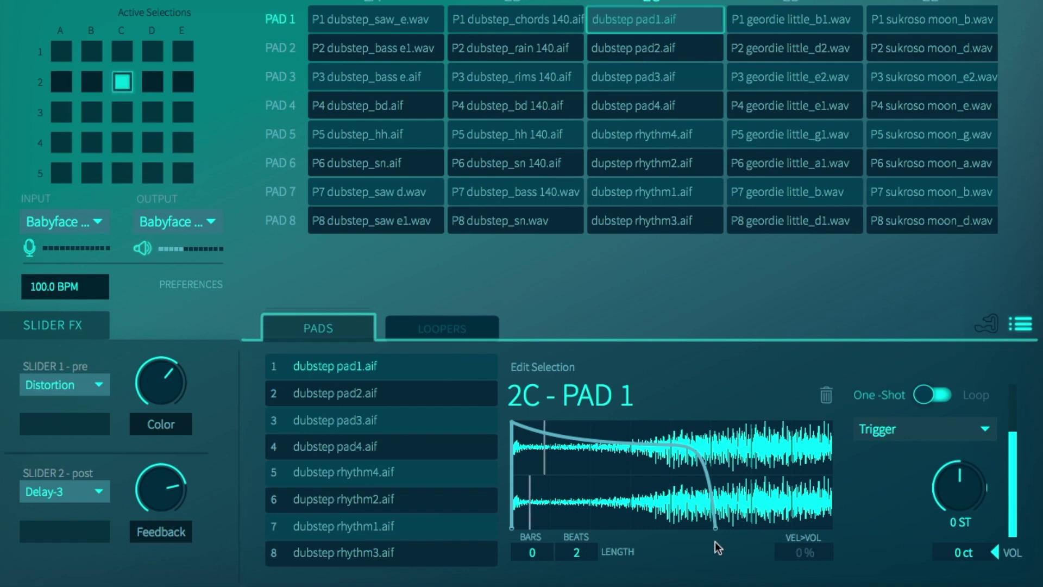
click(894, 435)
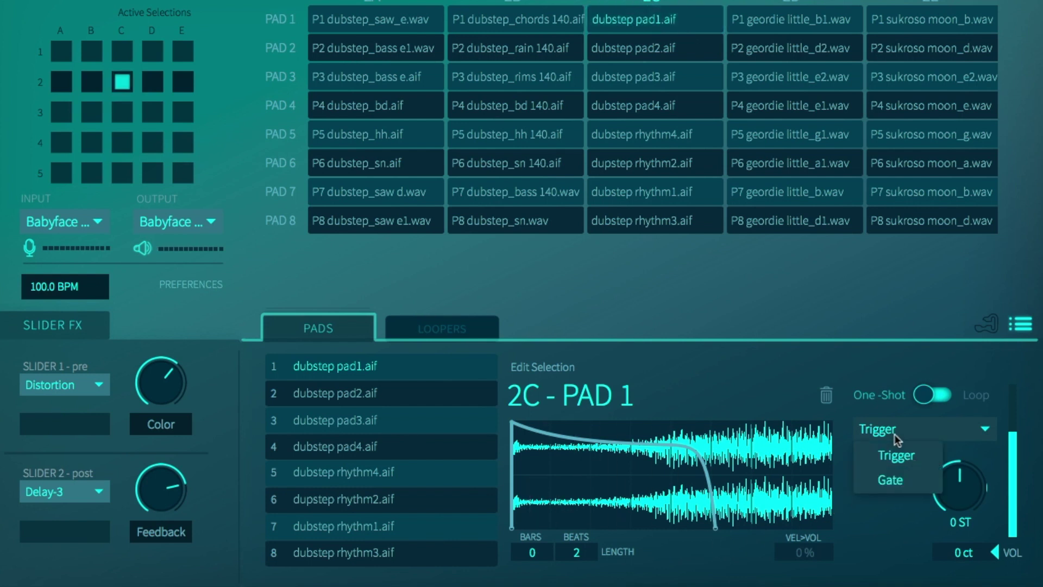
click(895, 494)
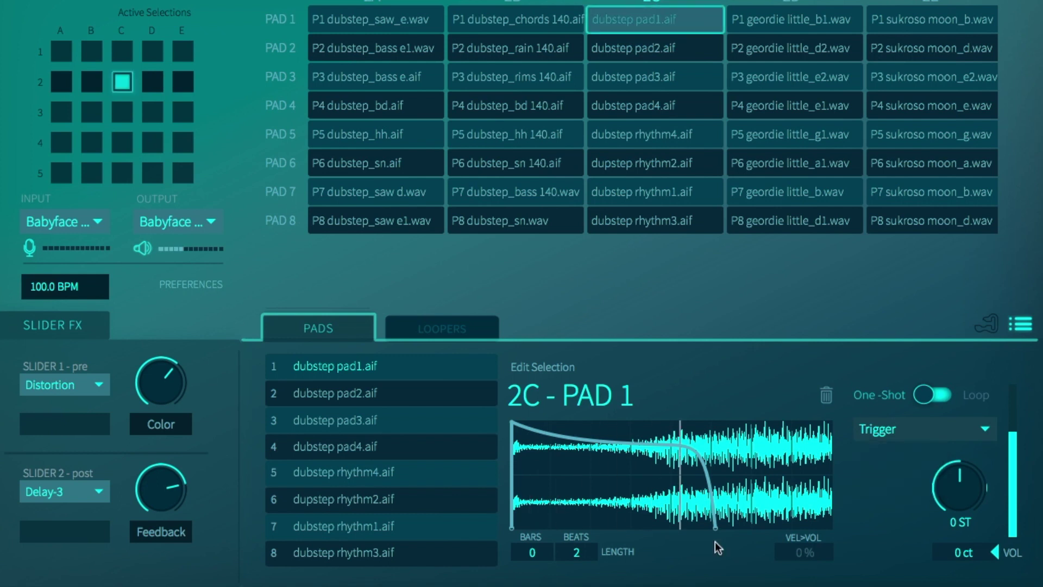
click(894, 435)
click(896, 489)
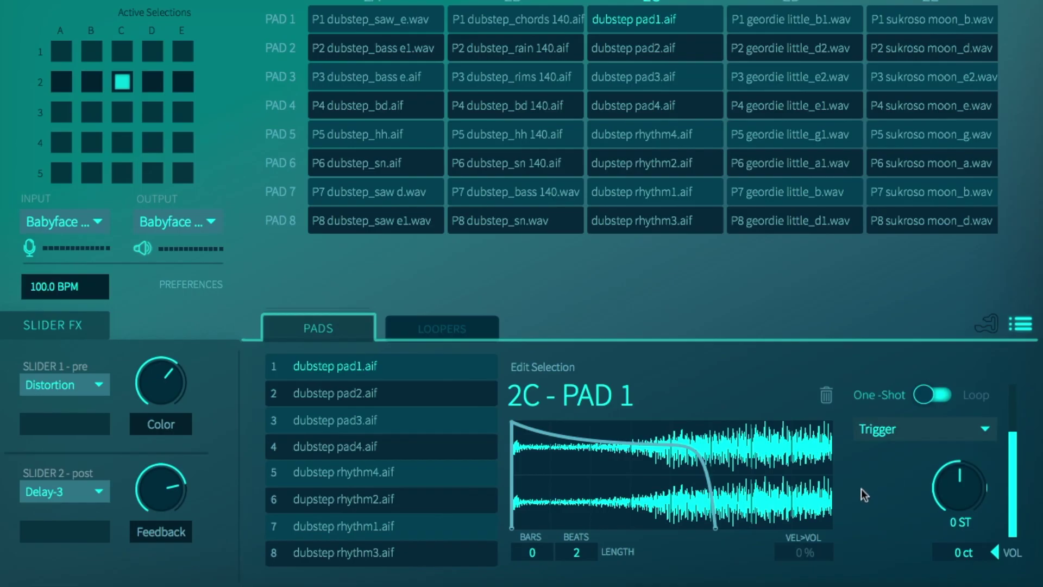
Raise VEL>VOL to 100 %, switch it off, then back on at 100 %
drag(803, 552, 804, 522)
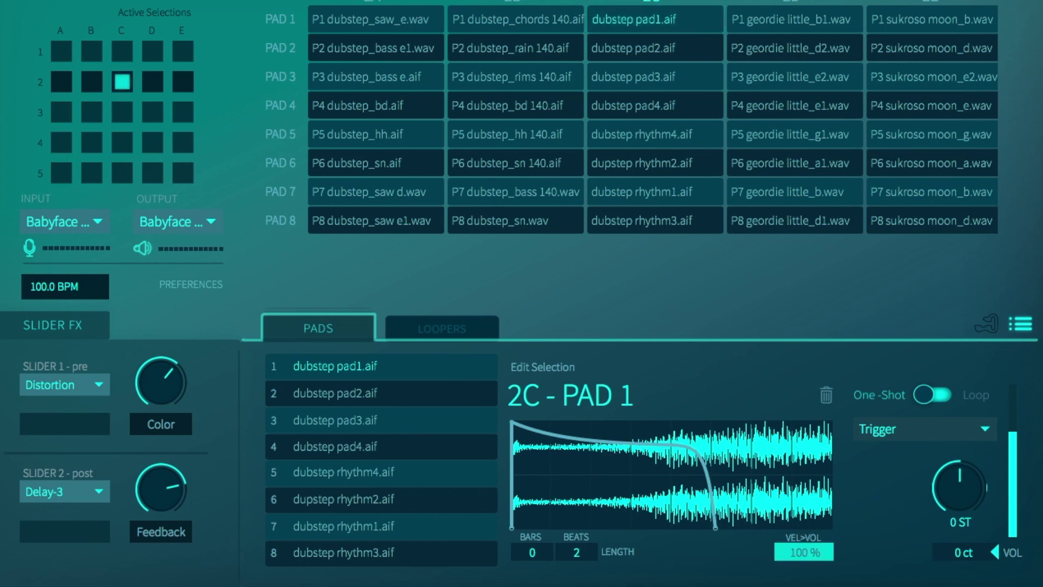
click(831, 552)
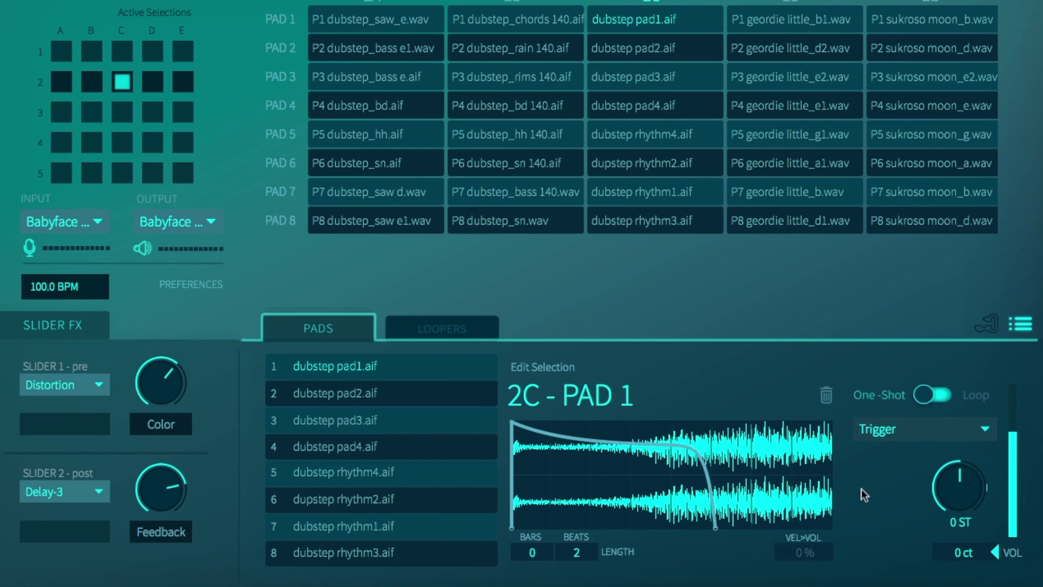
click(835, 550)
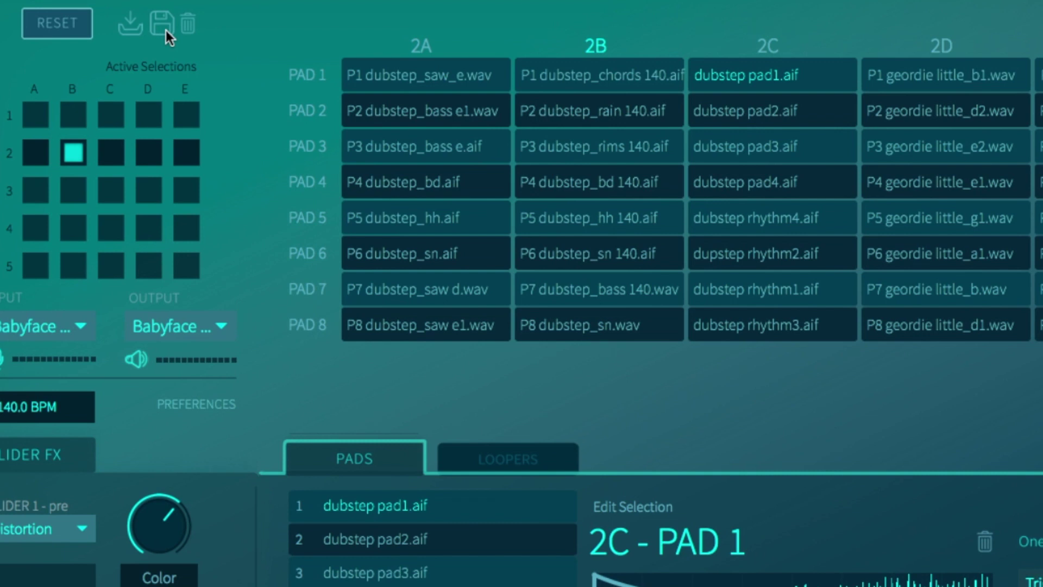
Open the set's saving options and choose Save Set only
click(162, 24)
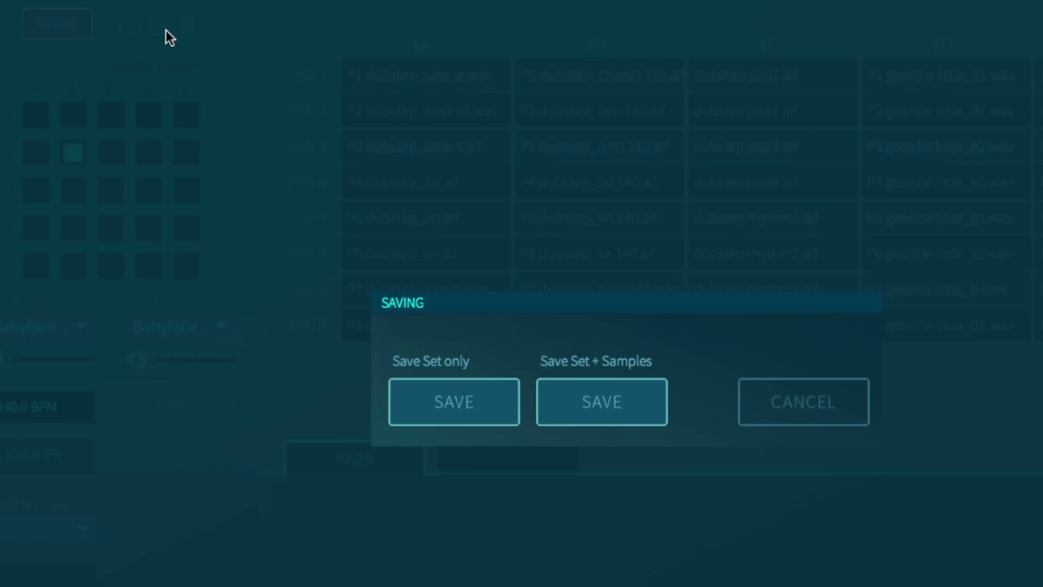
click(487, 419)
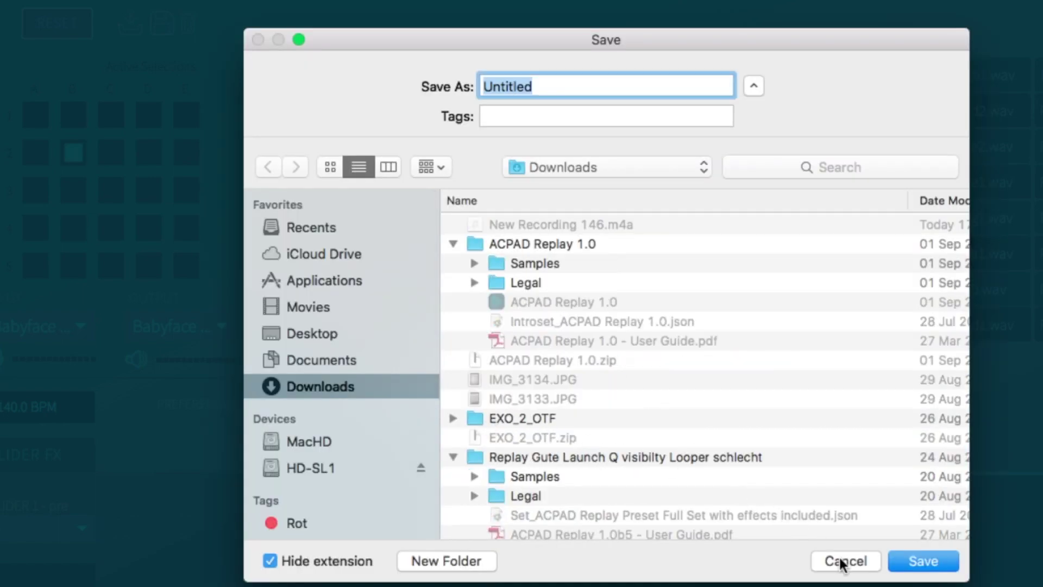
Cancel the set-only save and save set plus samples as 'Hello Community!' on the Desktop
click(839, 555)
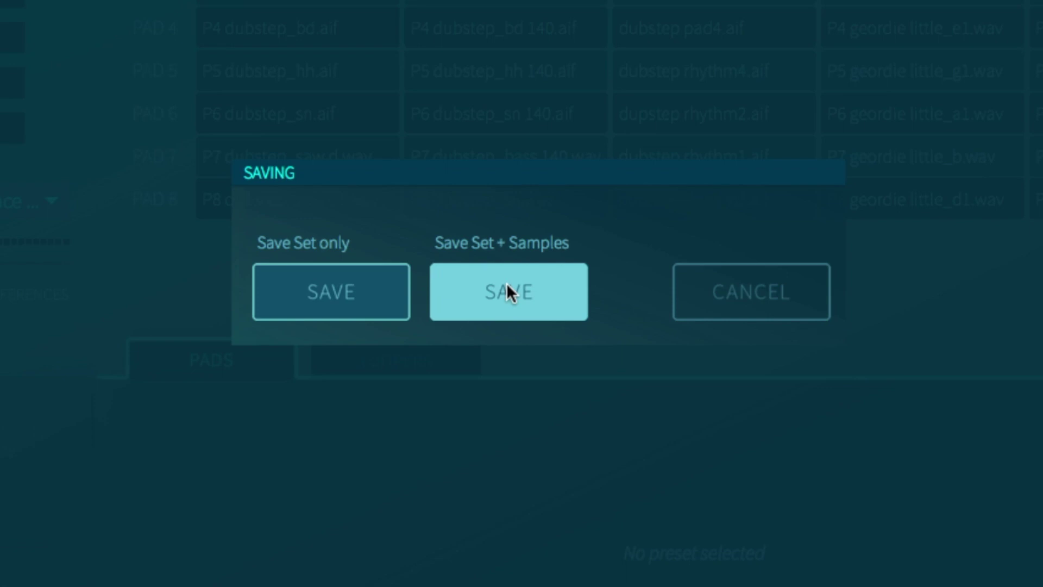
click(506, 292)
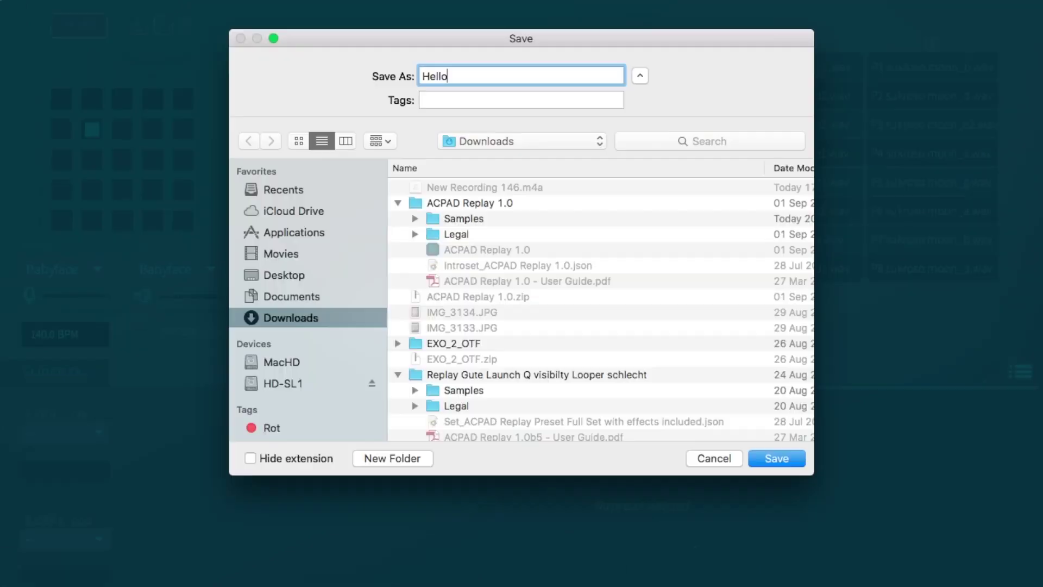
text(Community!)
key(super+shift+d)
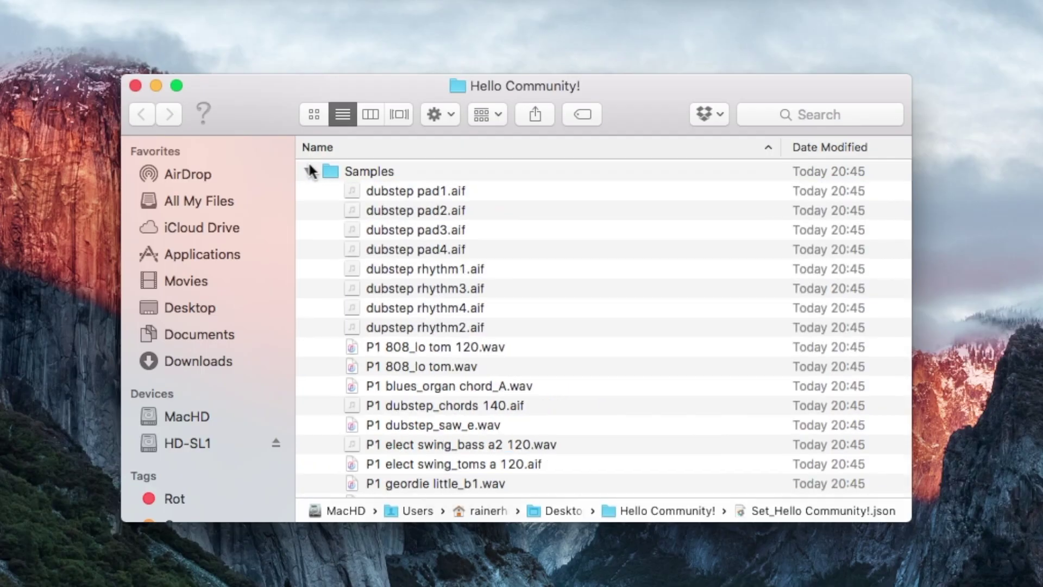
Collapse the Samples folder in Hello Community! and clear the selection of the set file
click(309, 171)
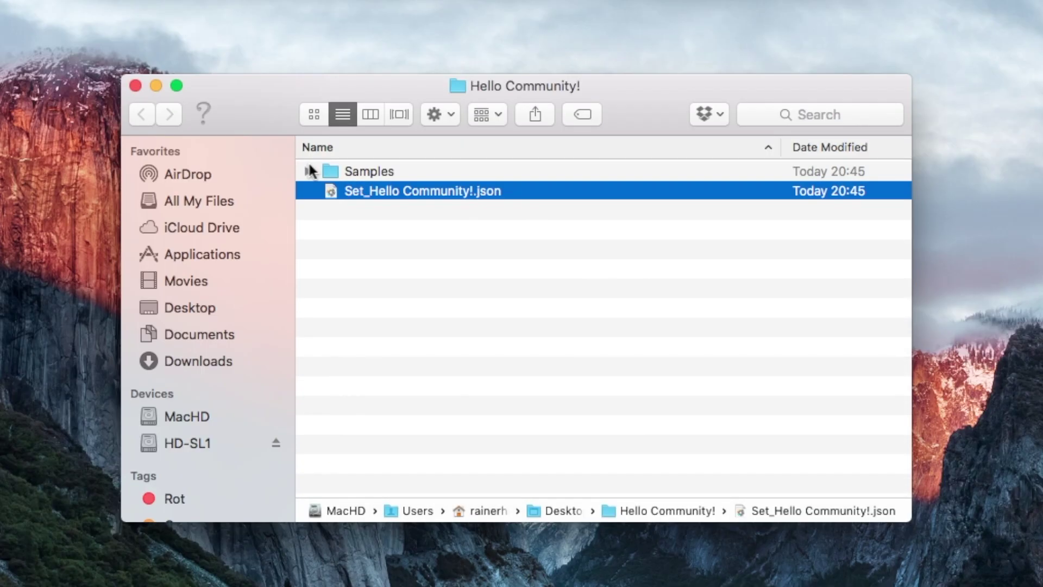
click(353, 238)
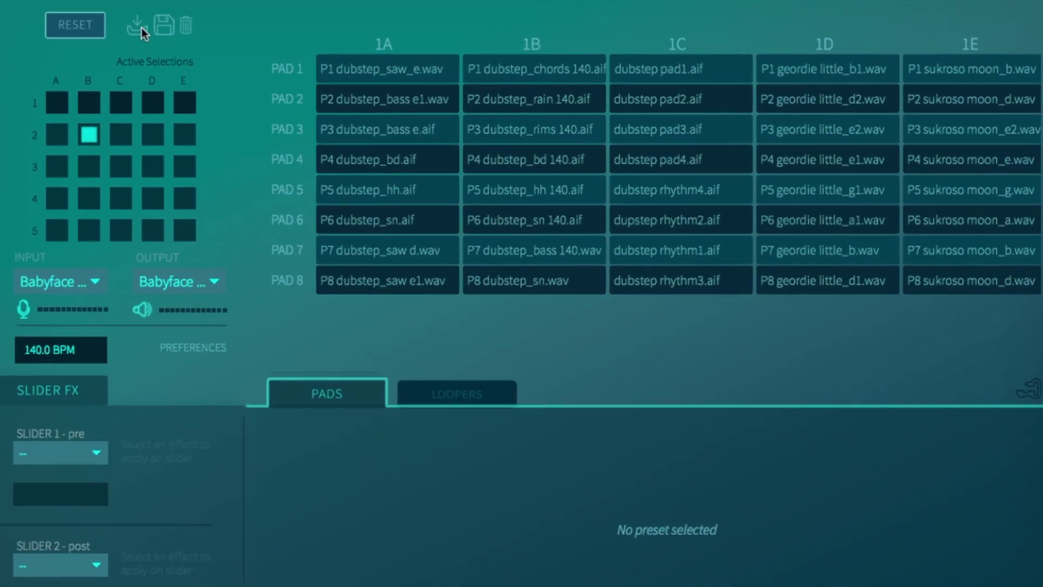
Load Set_Hello Community!.json from the Desktop's Hello Community! folder into ACPAD Replay
click(140, 28)
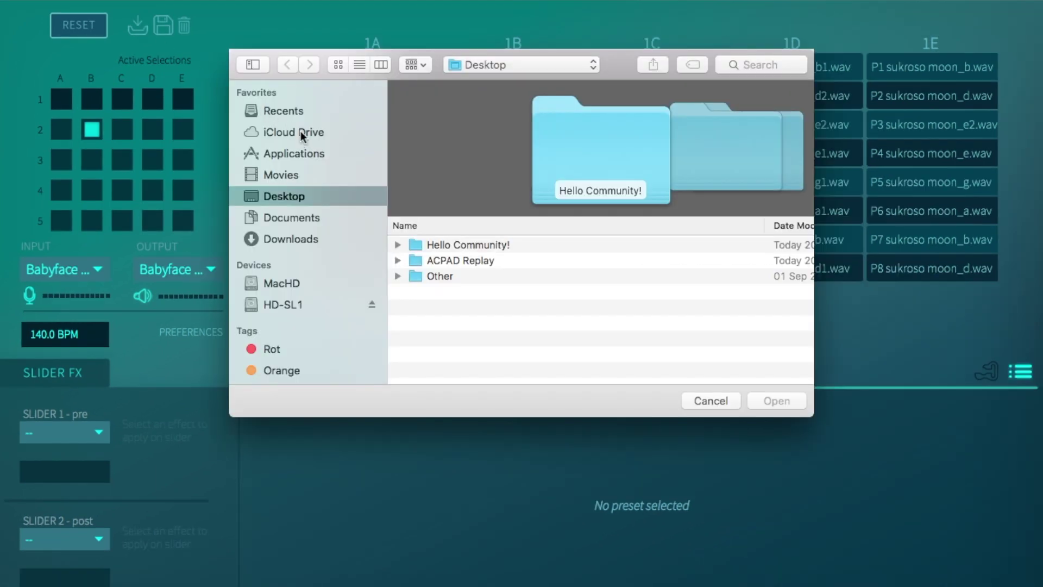
double_click(429, 247)
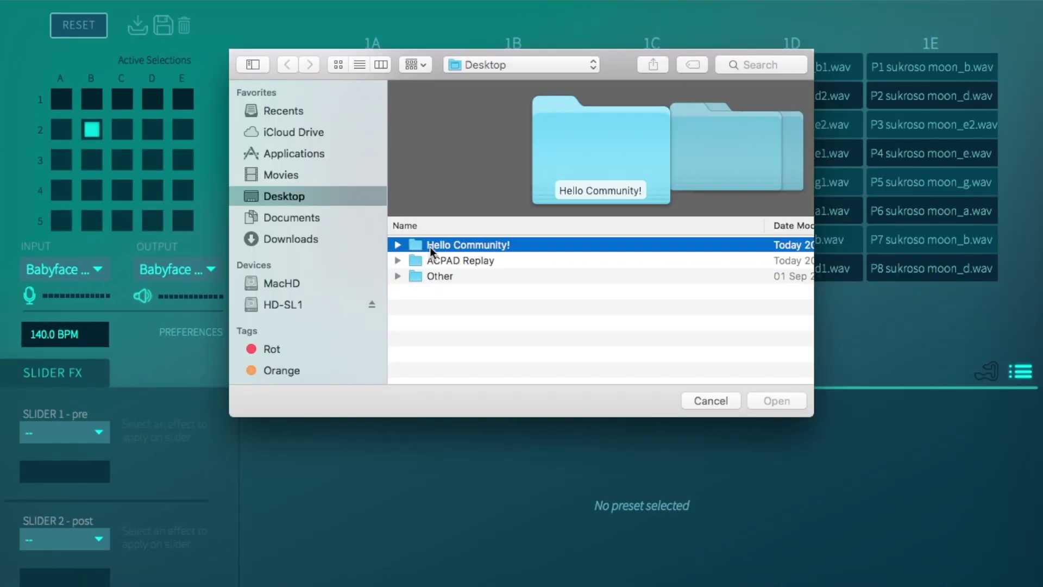
click(453, 258)
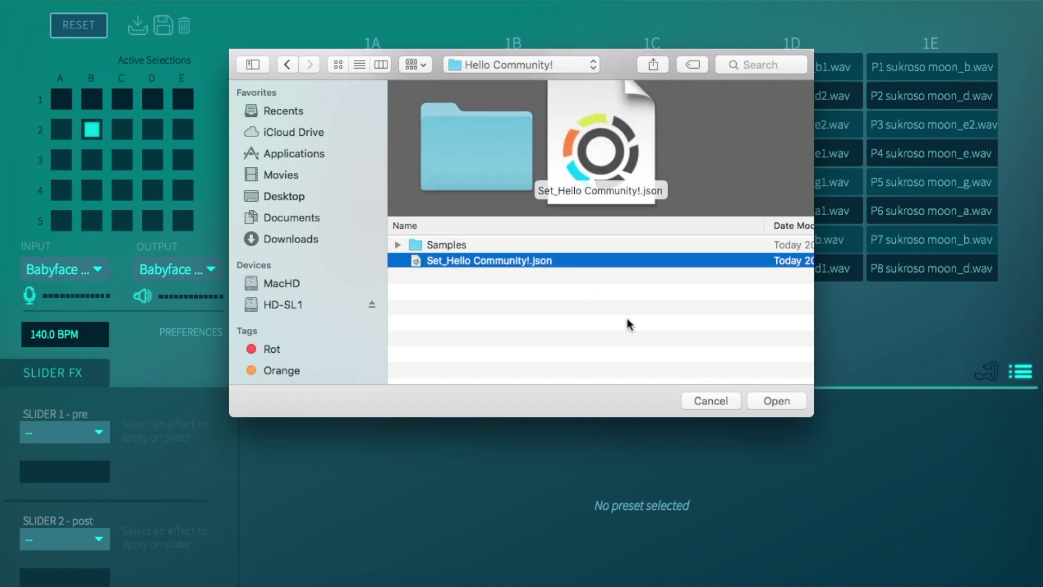
click(787, 406)
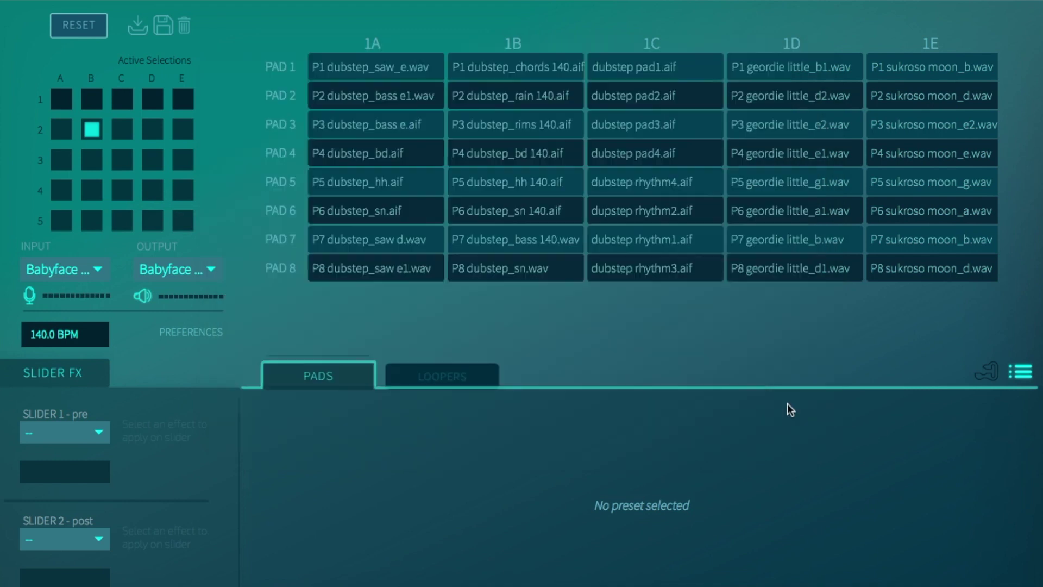